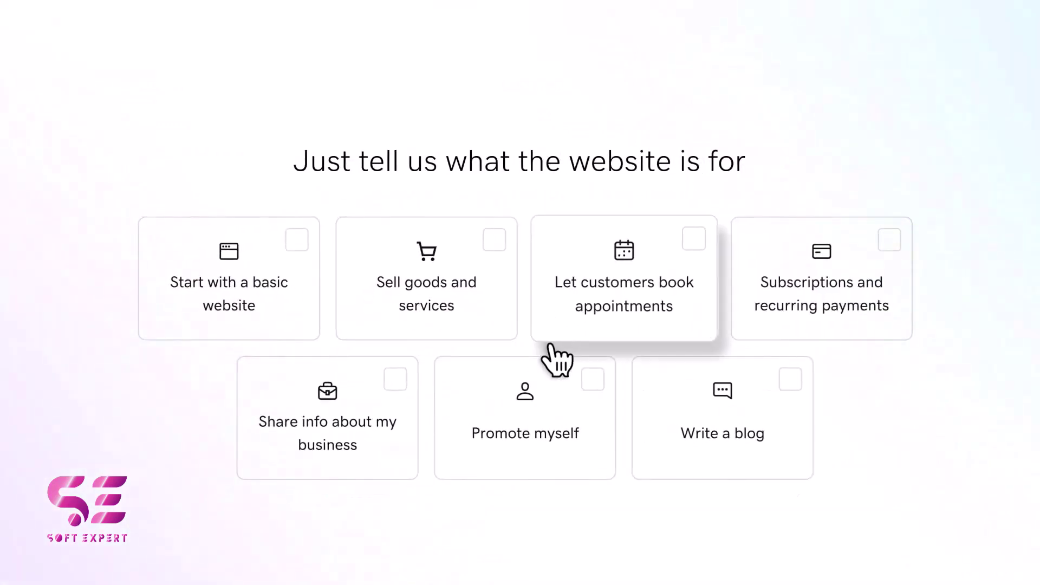
# Step: Describe a business-info site for an Entertainment DJ named 'Miss D'
pyautogui.click(377, 465)
pyautogui.write('Entertainment')
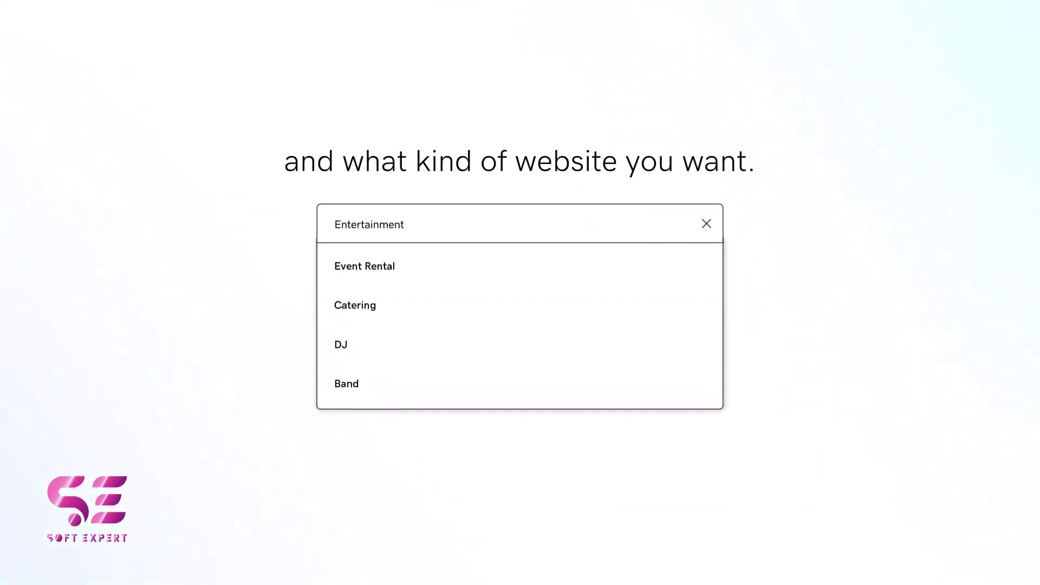
pyautogui.click(373, 331)
pyautogui.write('Miss D')
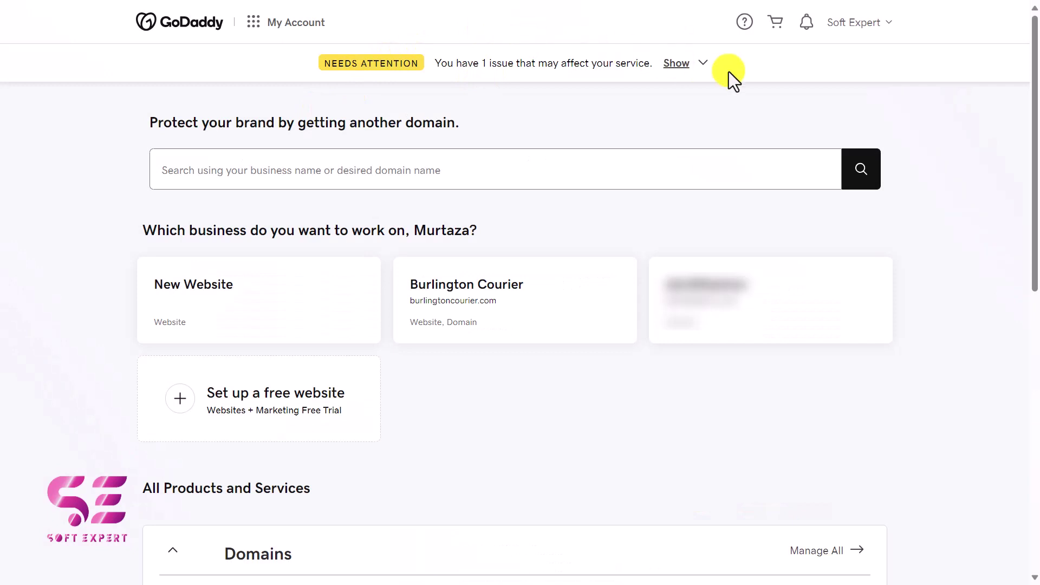
# Step: Go to the Managed WordPress hosting list and start creating a new WordPress site
pyautogui.click(885, 26)
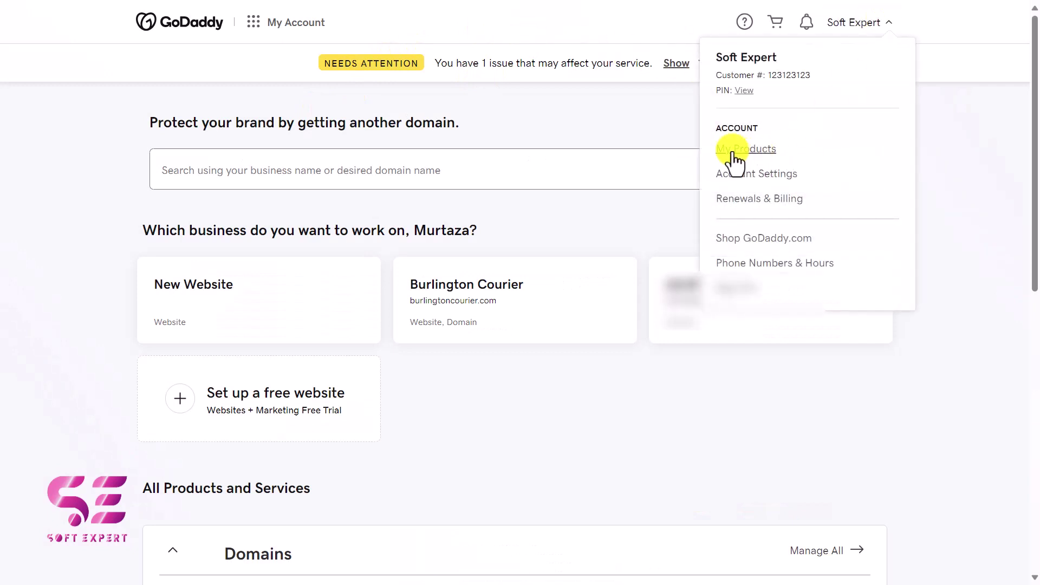
pyautogui.click(634, 142)
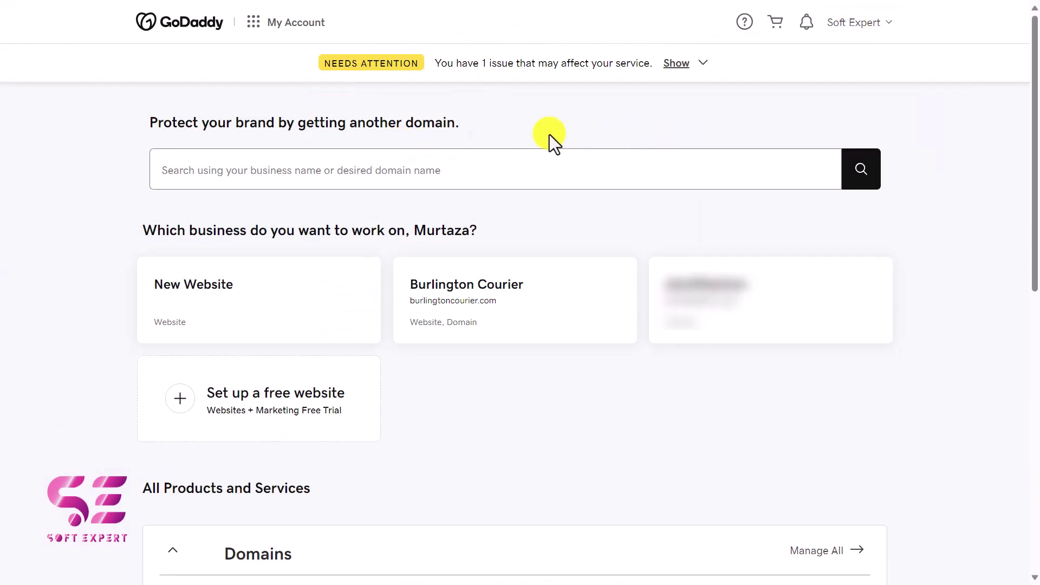
pyautogui.scroll(-10, 266, 418)
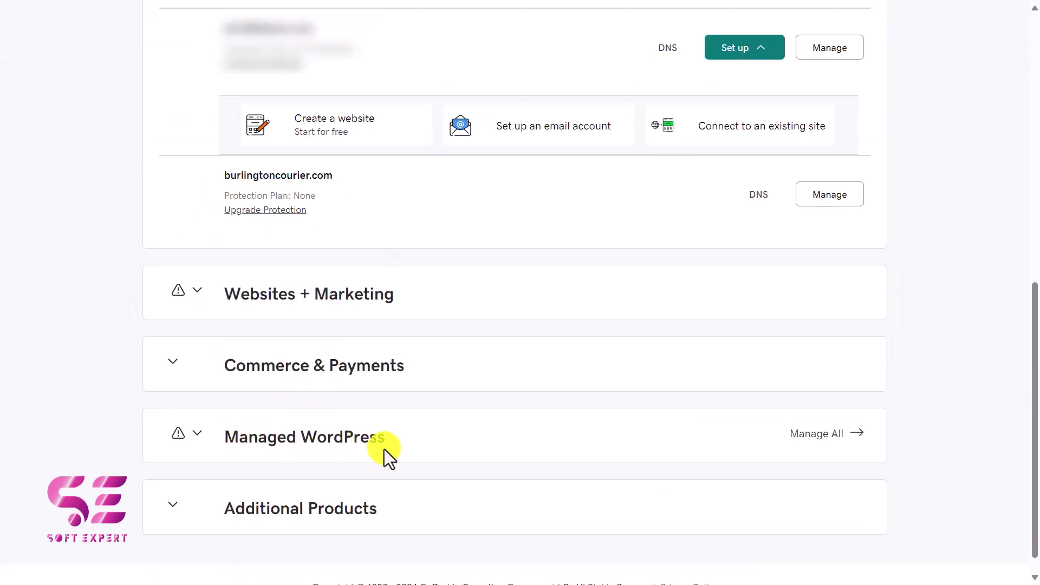
pyautogui.click(817, 438)
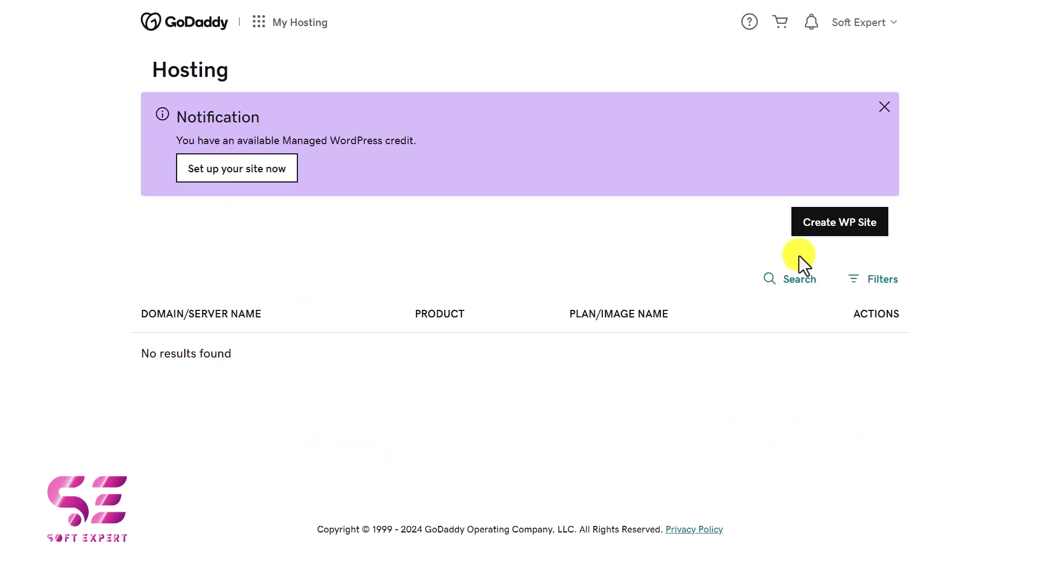
pyautogui.click(841, 229)
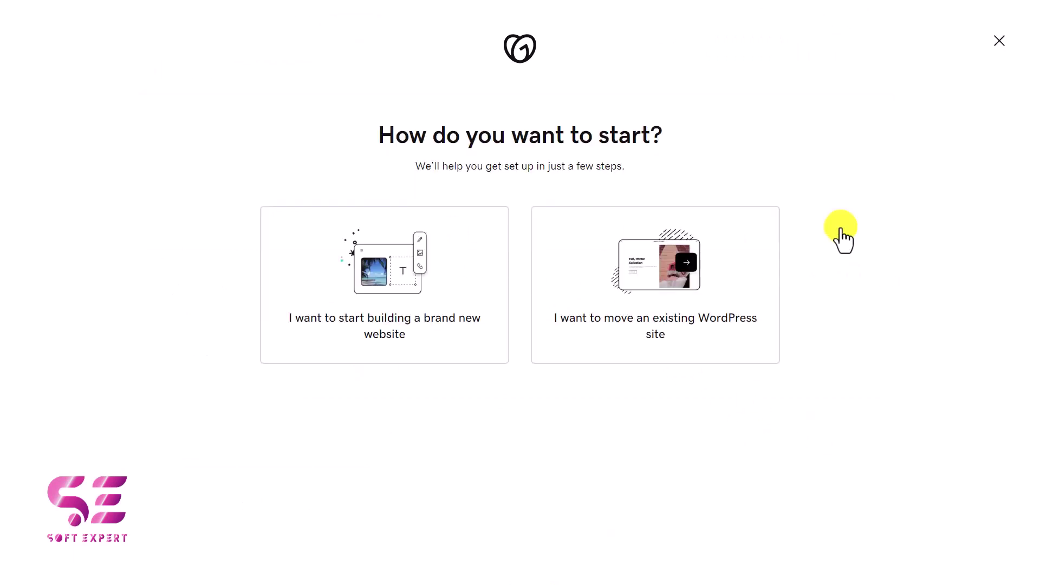
# Step: Choose to build a brand-new website rather than migrating an existing WordPress site
pyautogui.click(331, 328)
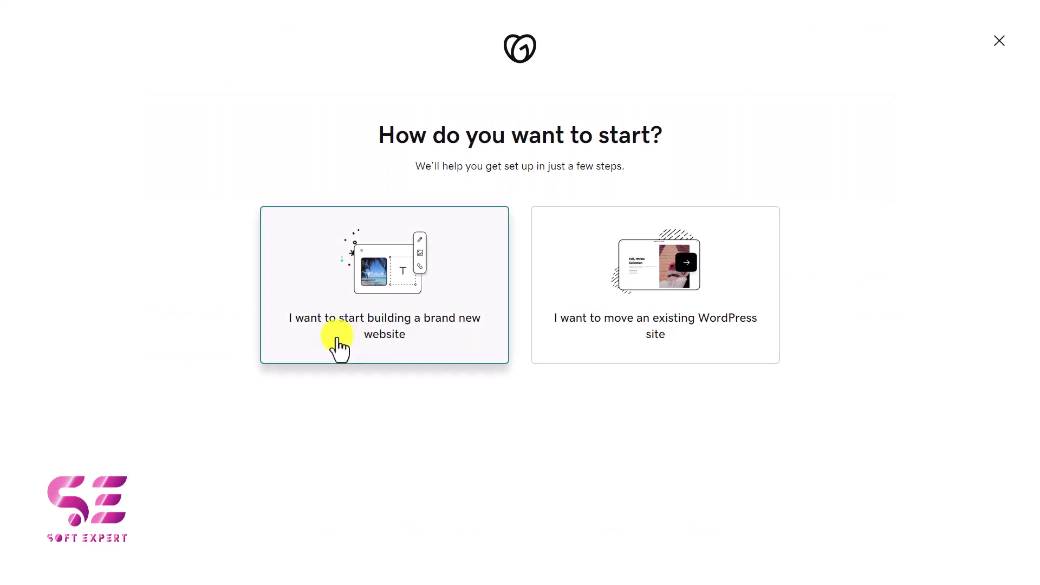
pyautogui.click(563, 309)
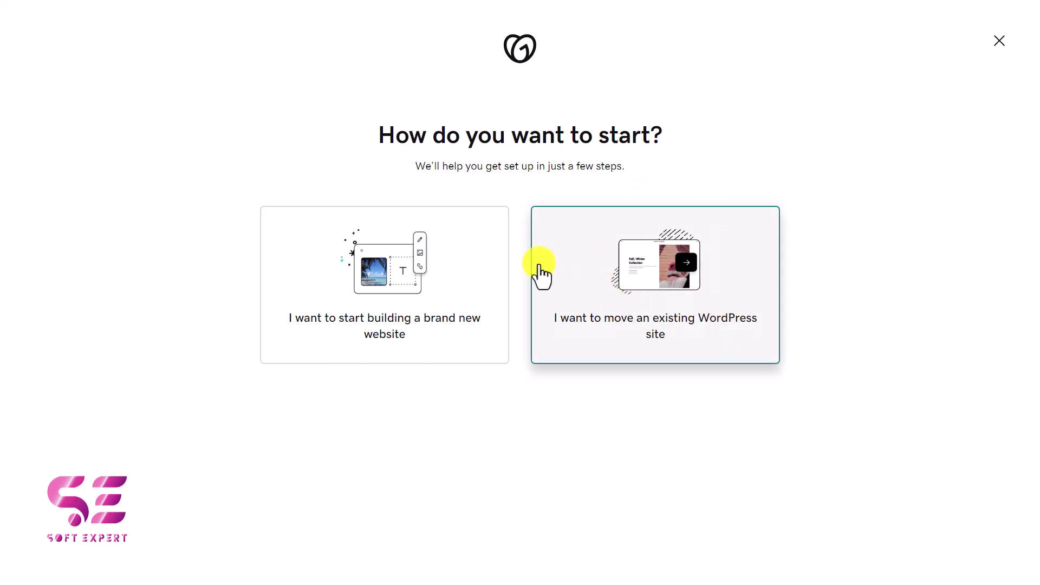
pyautogui.click(425, 323)
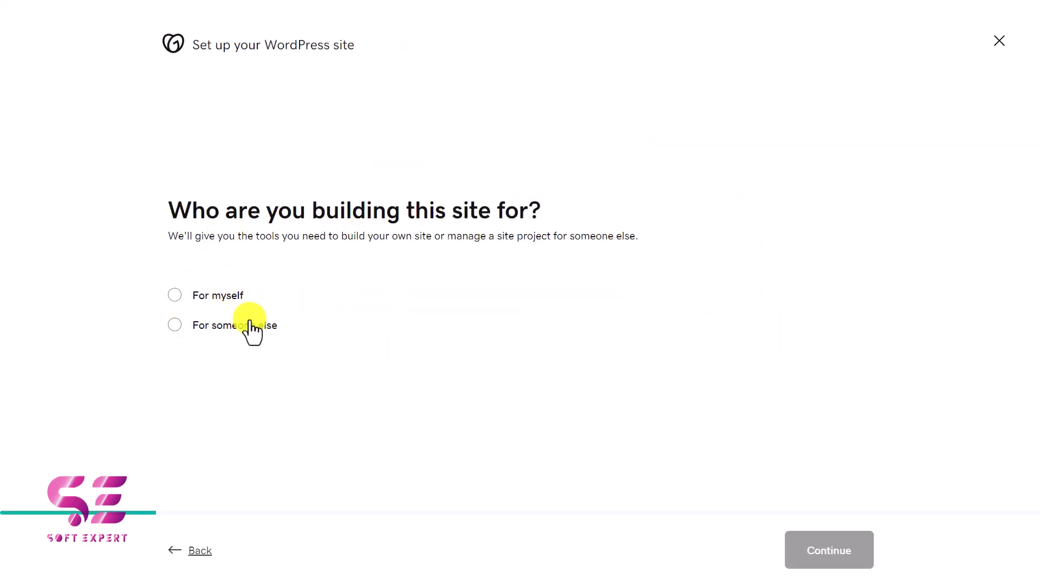
# Step: Set the site as built for myself and used to provide information
pyautogui.click(184, 297)
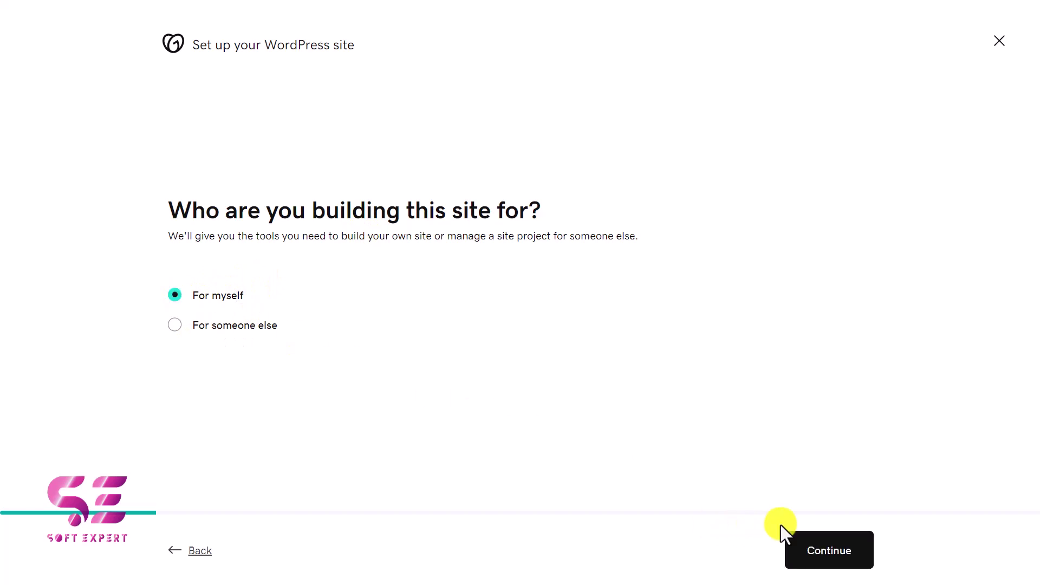
pyautogui.click(820, 556)
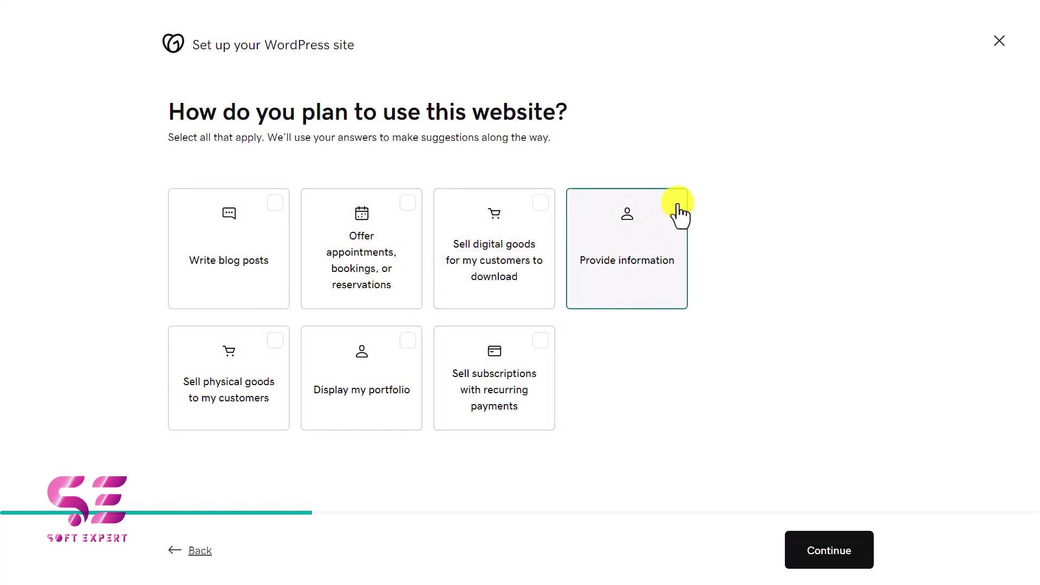
pyautogui.click(820, 556)
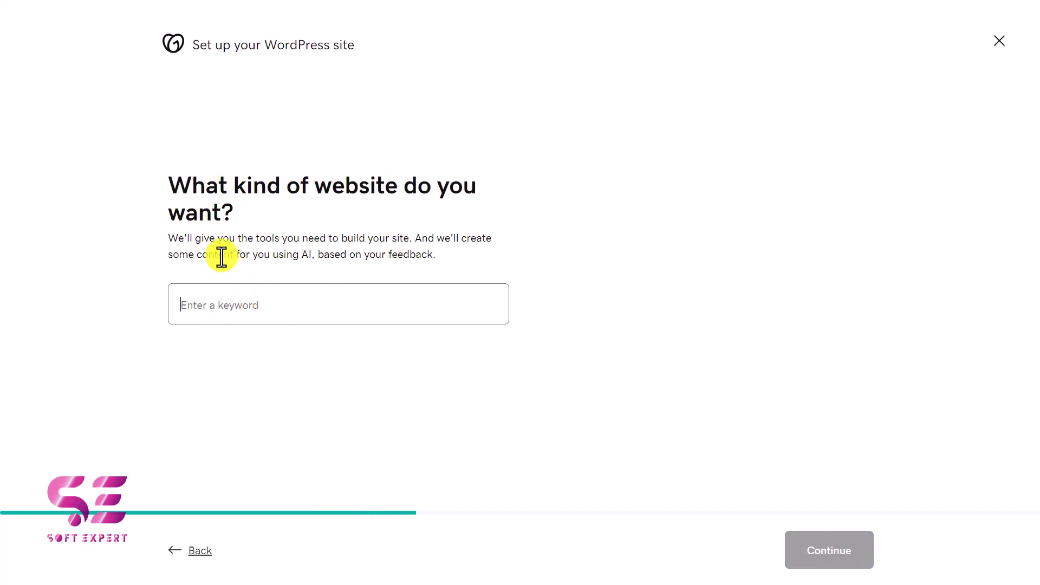
# Step: Search 'courier' and pick Delivery Service as the website type
pyautogui.click(198, 291)
pyautogui.write('courier')
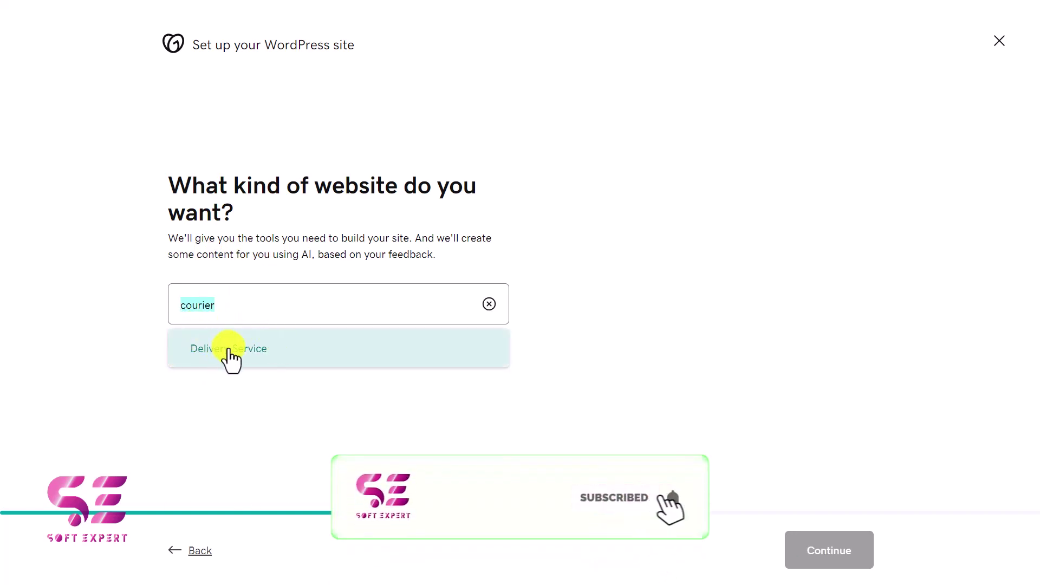
pyautogui.click(230, 351)
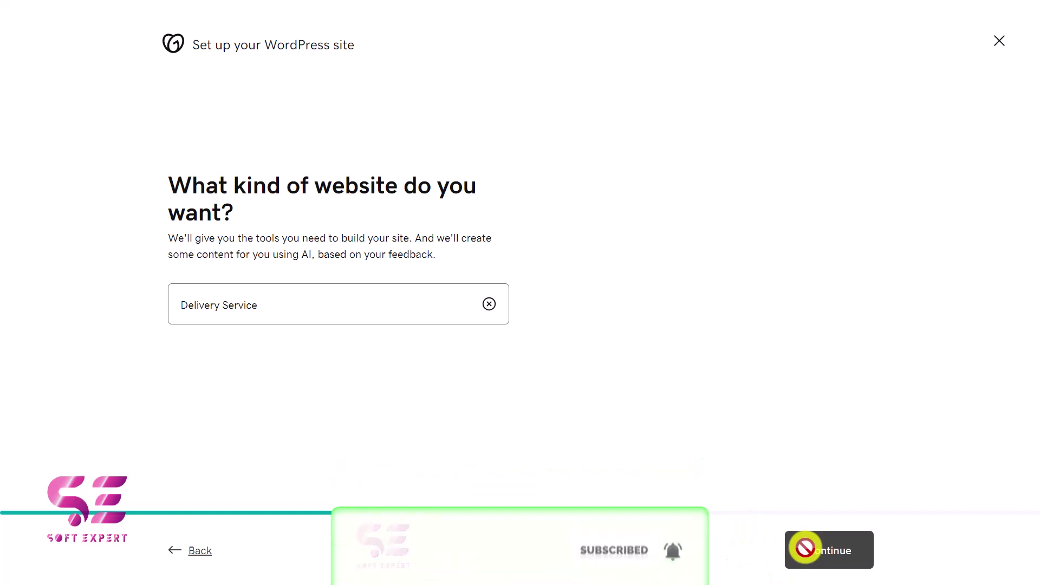
pyautogui.click(808, 554)
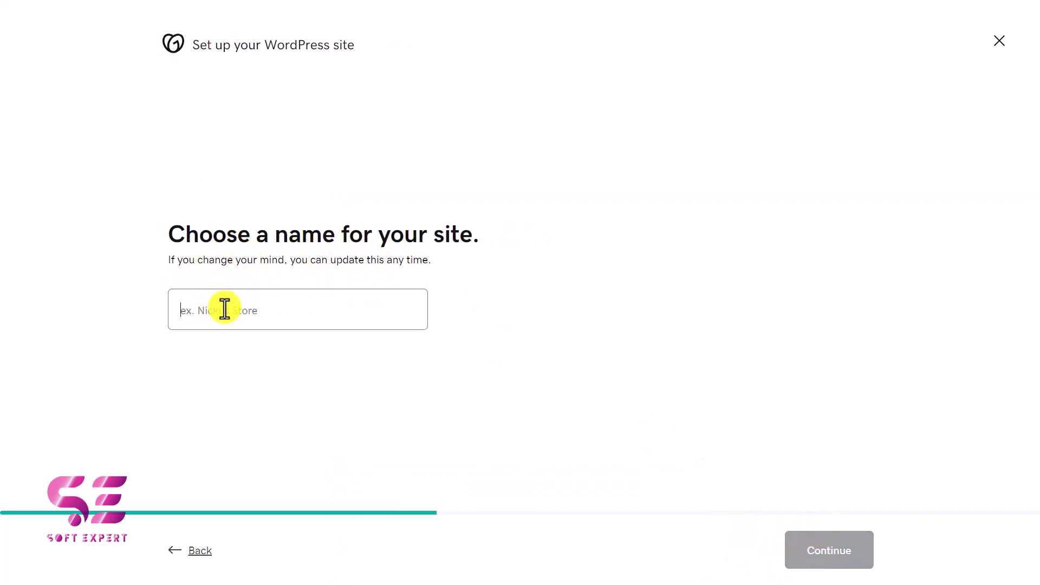
# Step: Name the site 'Burlington Courier', decline the SEO optimizer, and keep the North America data center
pyautogui.write('Burlington Courier')
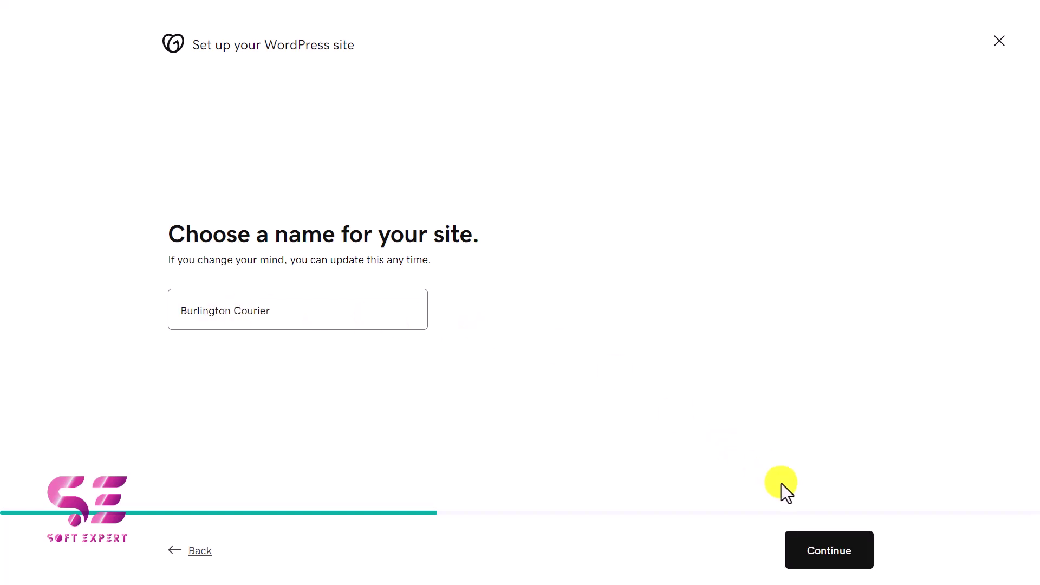
pyautogui.click(817, 551)
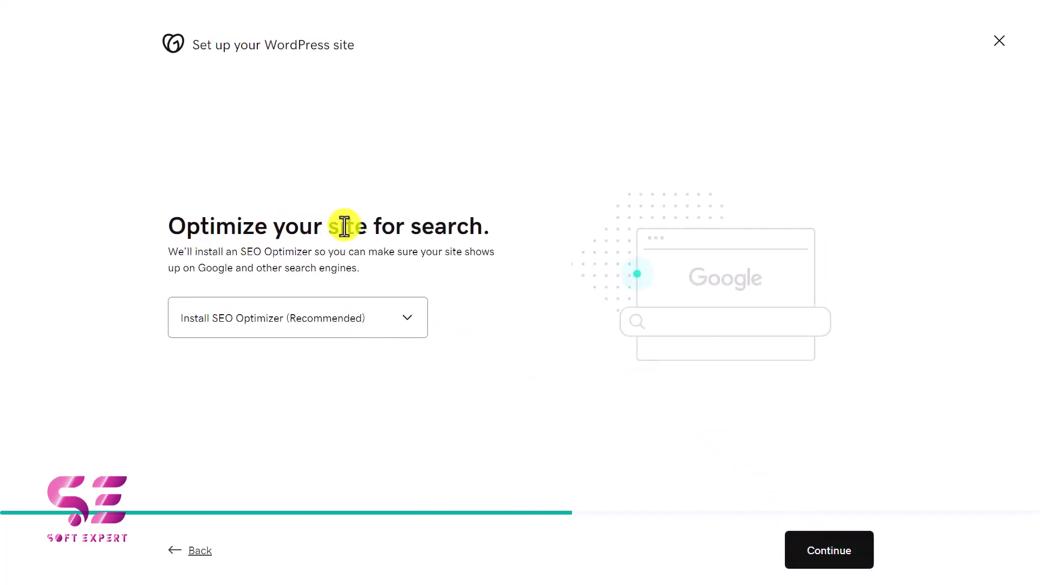
pyautogui.click(367, 324)
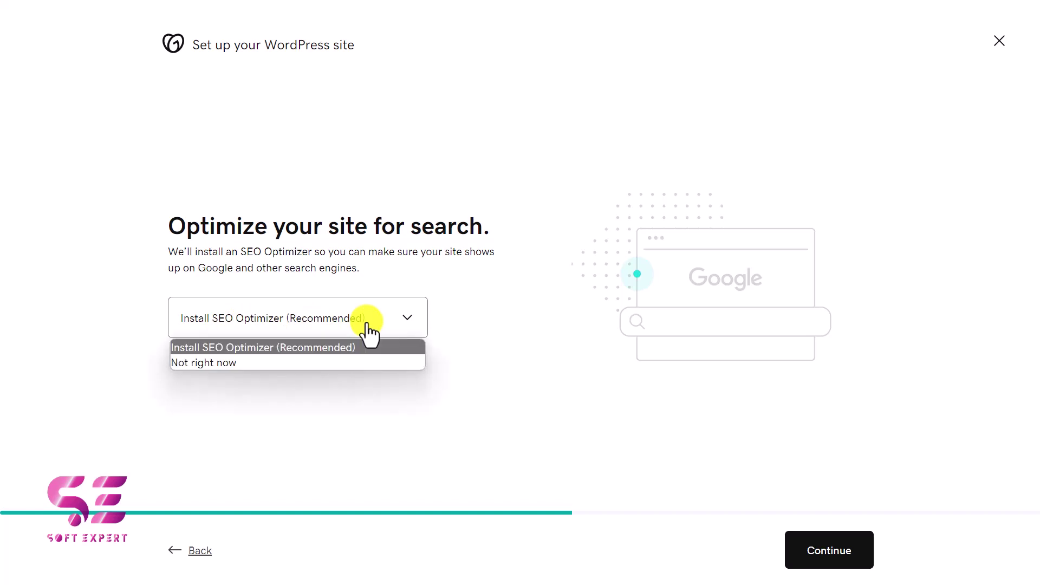
pyautogui.click(212, 364)
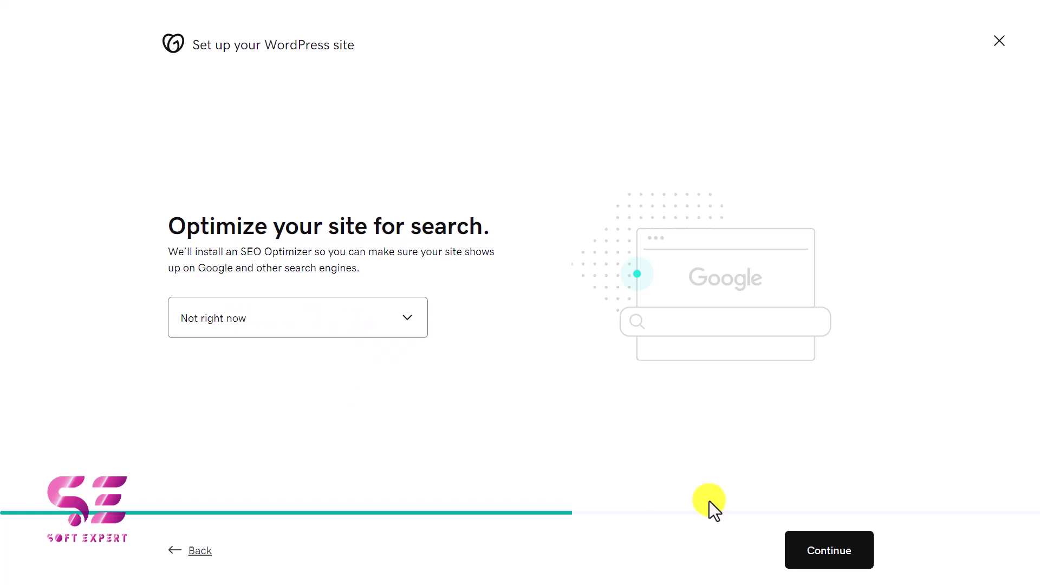
pyautogui.click(824, 554)
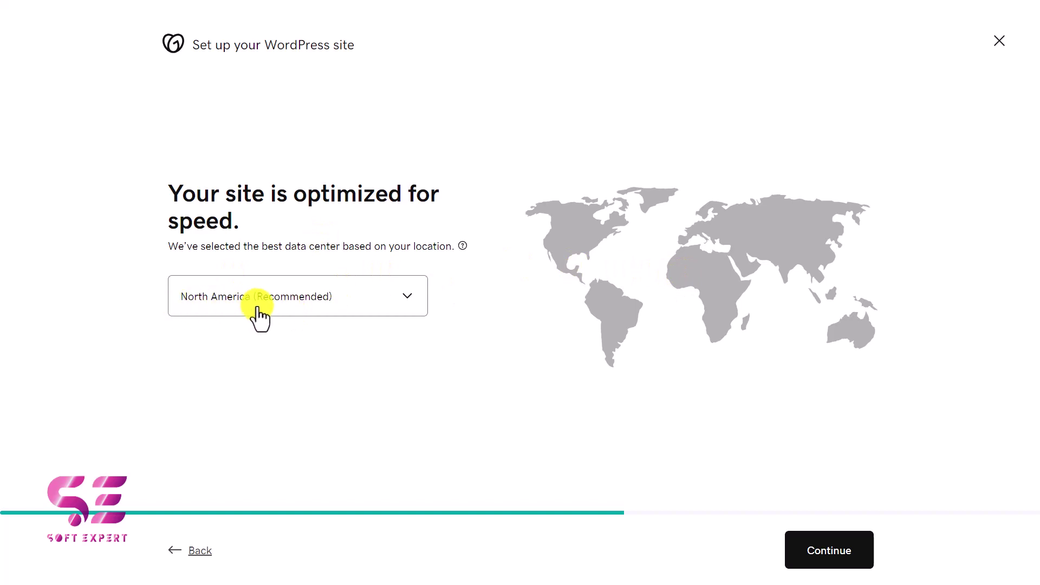
pyautogui.click(828, 550)
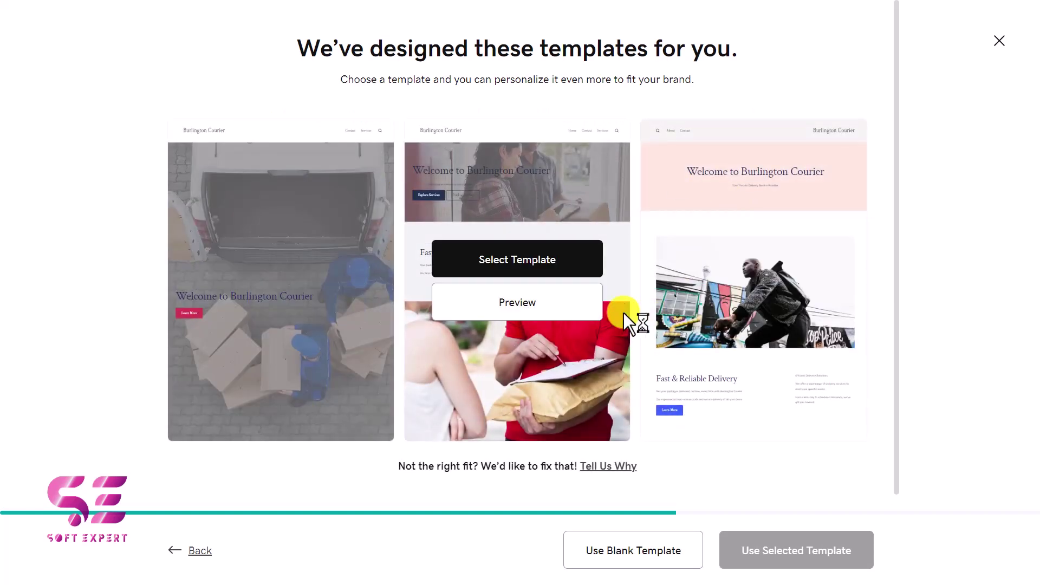
# Step: Choose the blank template, set a WordPress account username, and create the Burlington Courier site
pyautogui.scroll(-1, 624, 315)
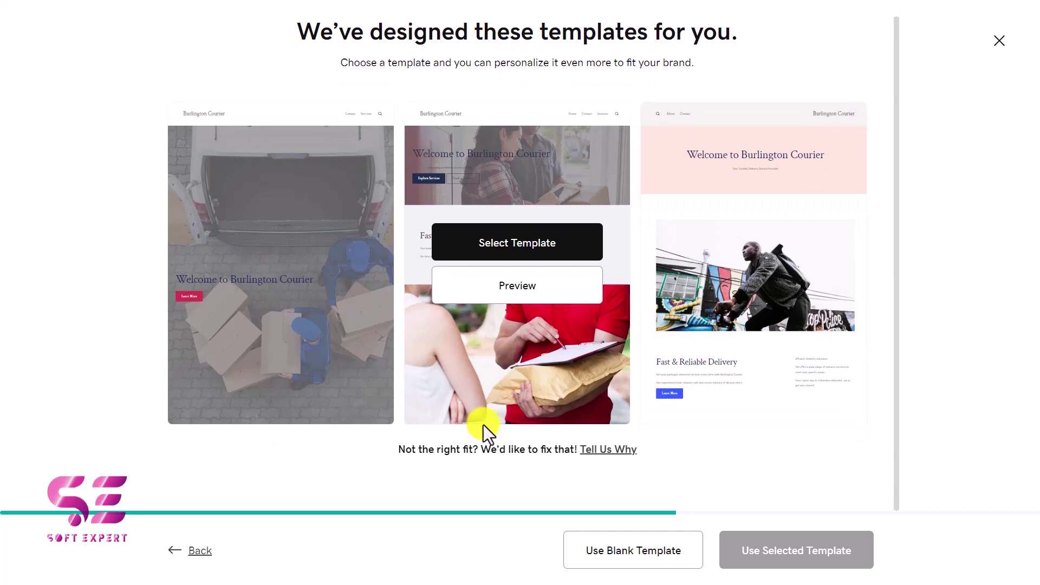
pyautogui.click(661, 549)
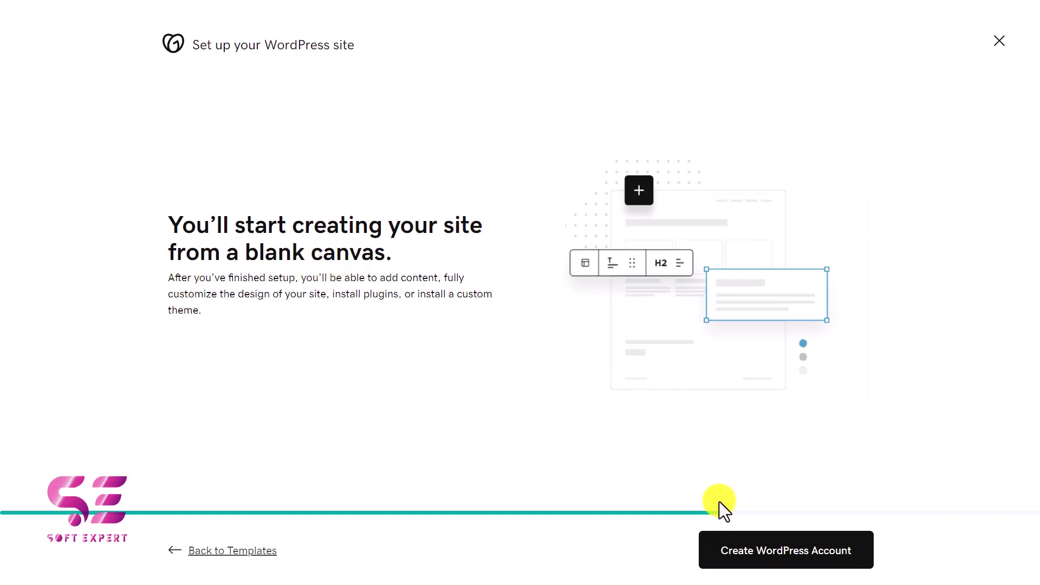
pyautogui.click(769, 555)
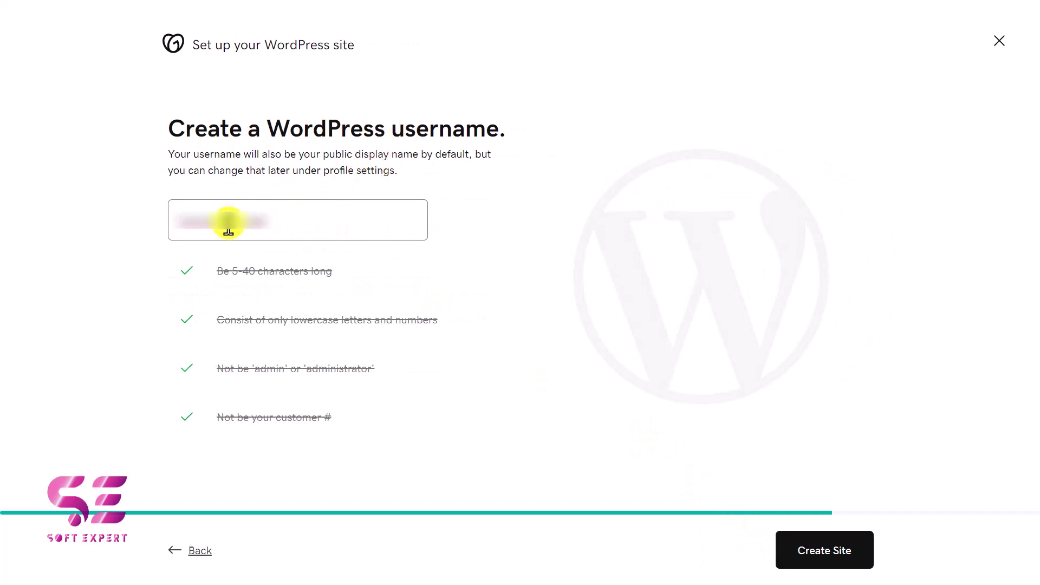
pyautogui.moveTo(283, 219); pyautogui.dragTo(186, 221)
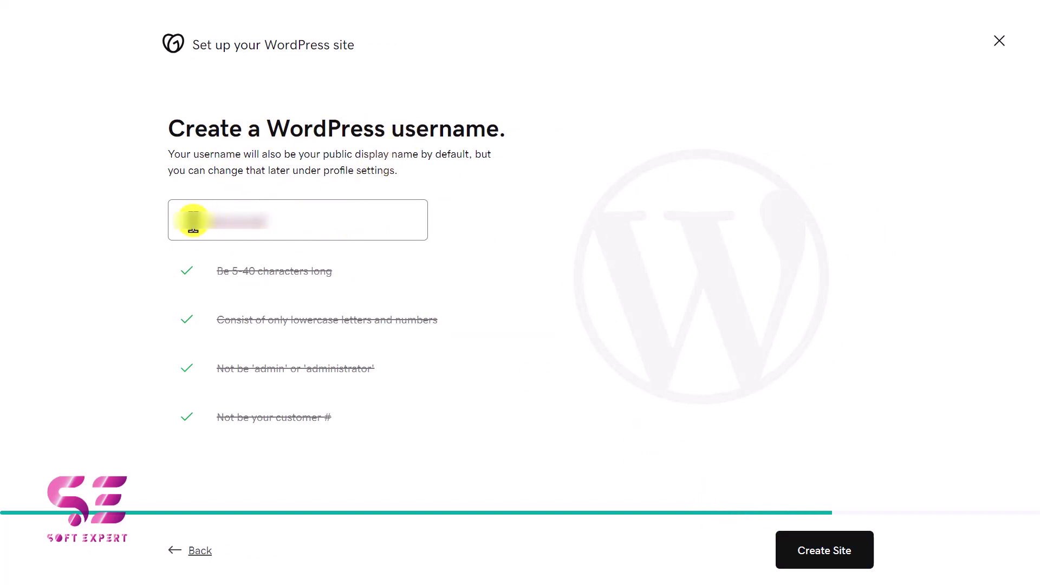
pyautogui.click(821, 554)
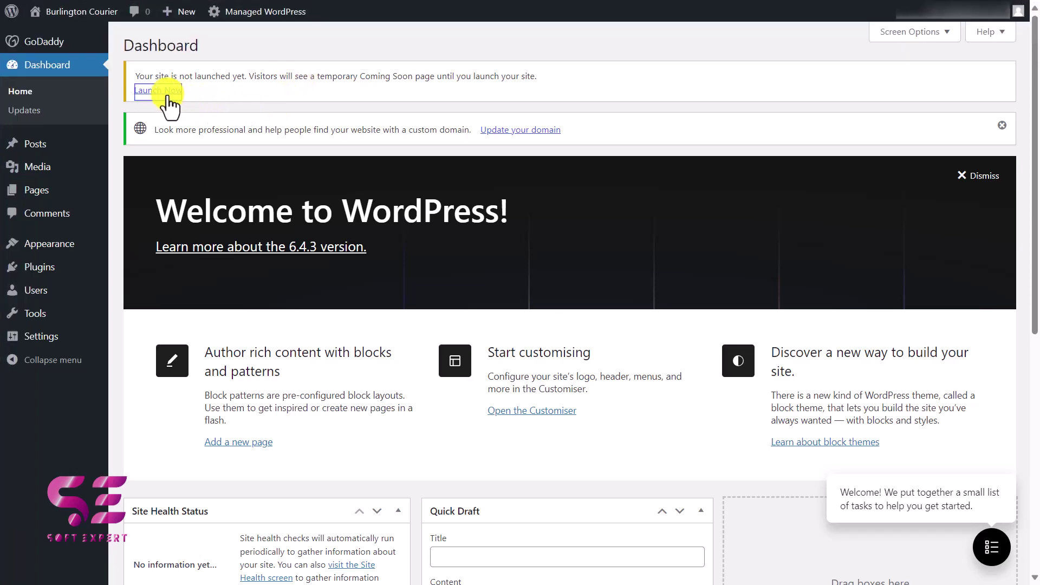
# Step: Launch the Burlington Courier site live and dismiss the success message
pyautogui.click(162, 91)
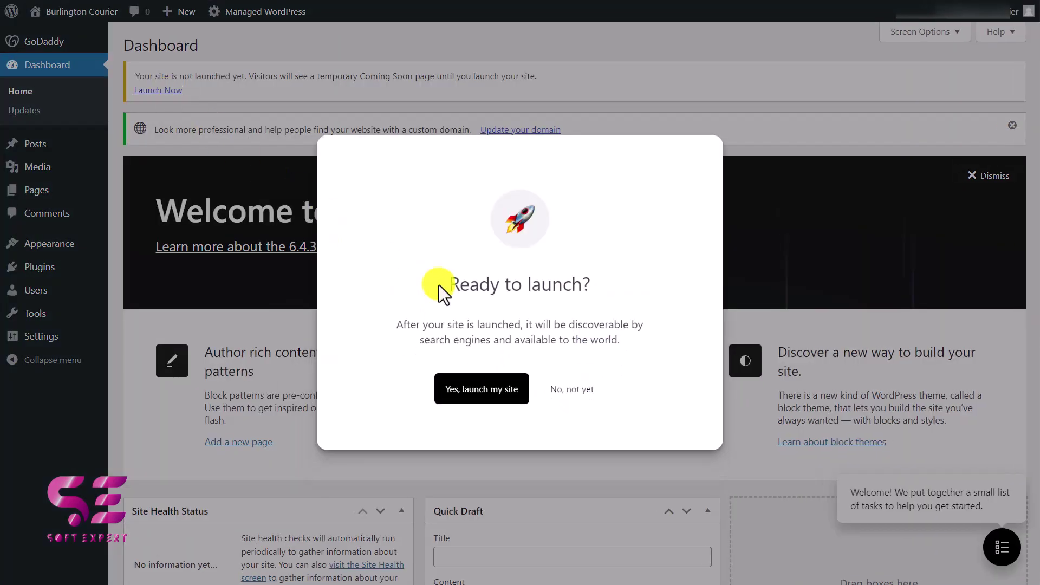
pyautogui.click(471, 389)
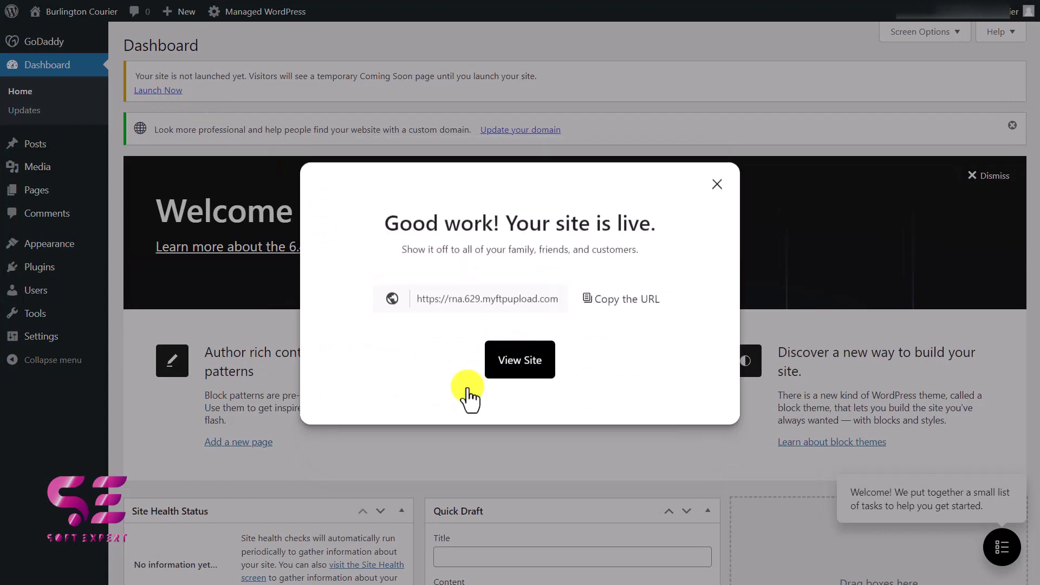
pyautogui.click(718, 184)
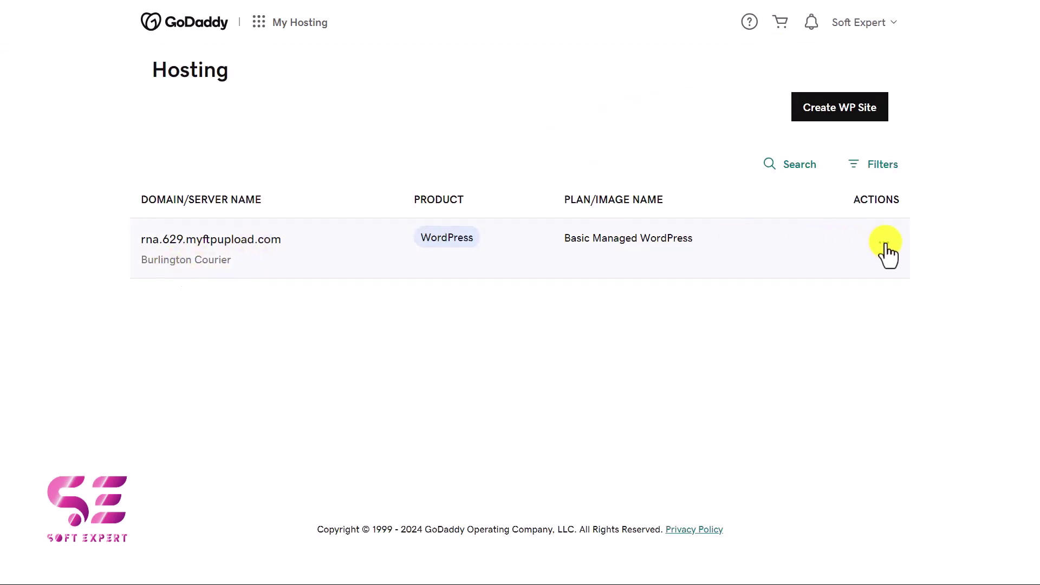
# Step: Add burlingtoncourier.com from the site's Settings and confirm it takes over as the site domain
pyautogui.click(885, 243)
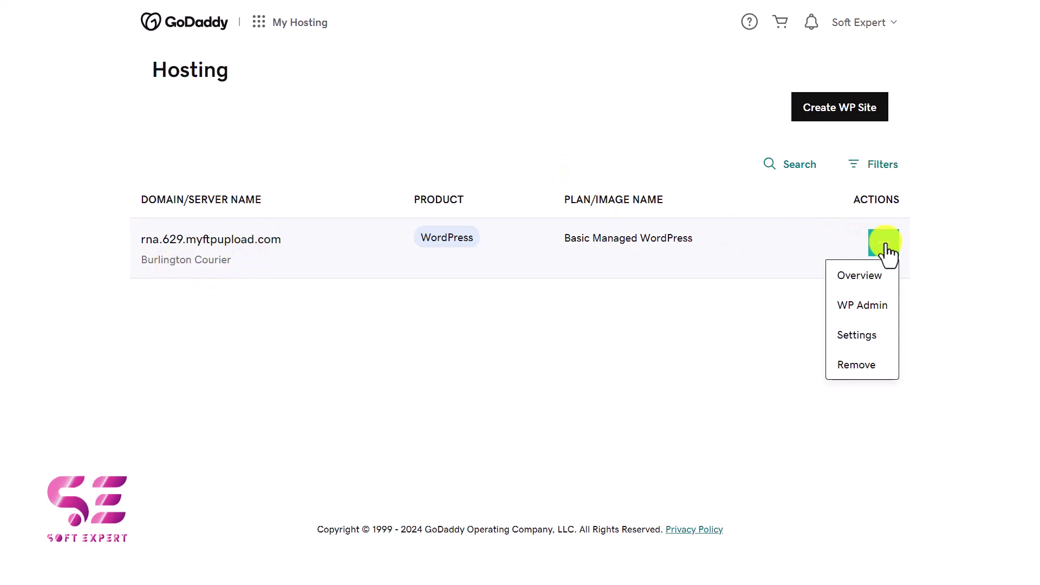
pyautogui.click(862, 337)
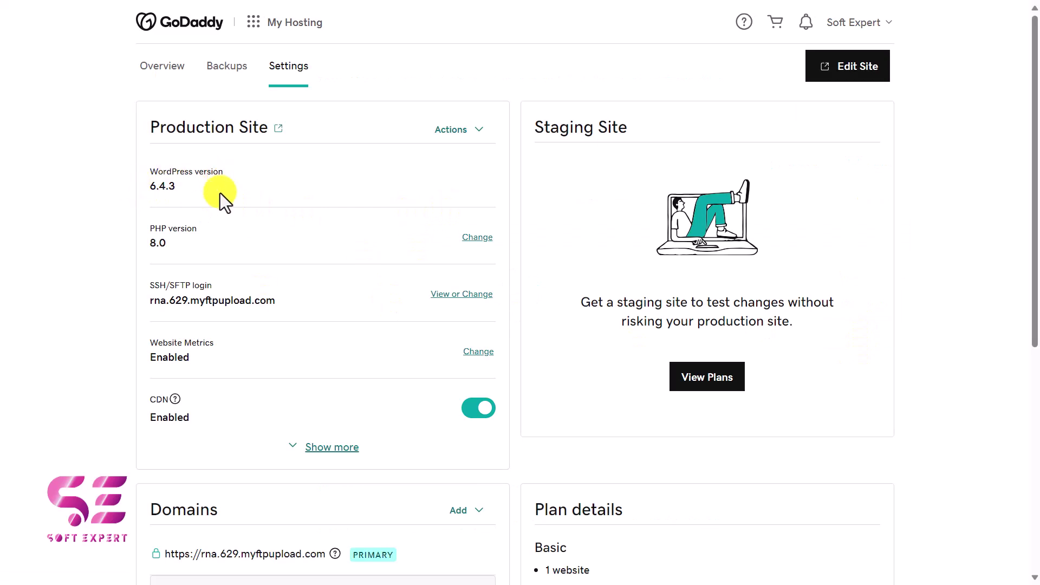
pyautogui.scroll(-5, 274, 310)
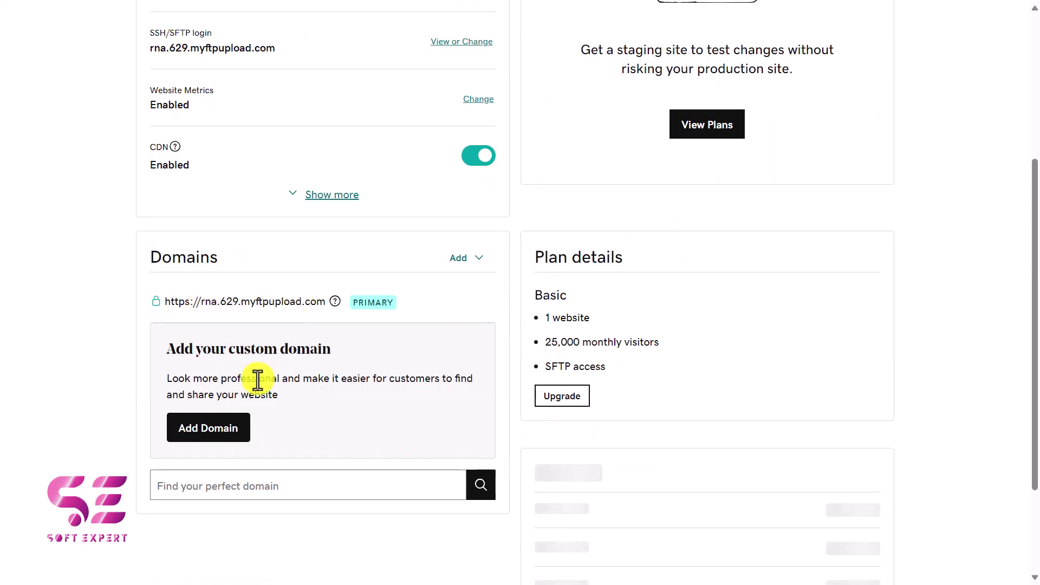
pyautogui.click(230, 431)
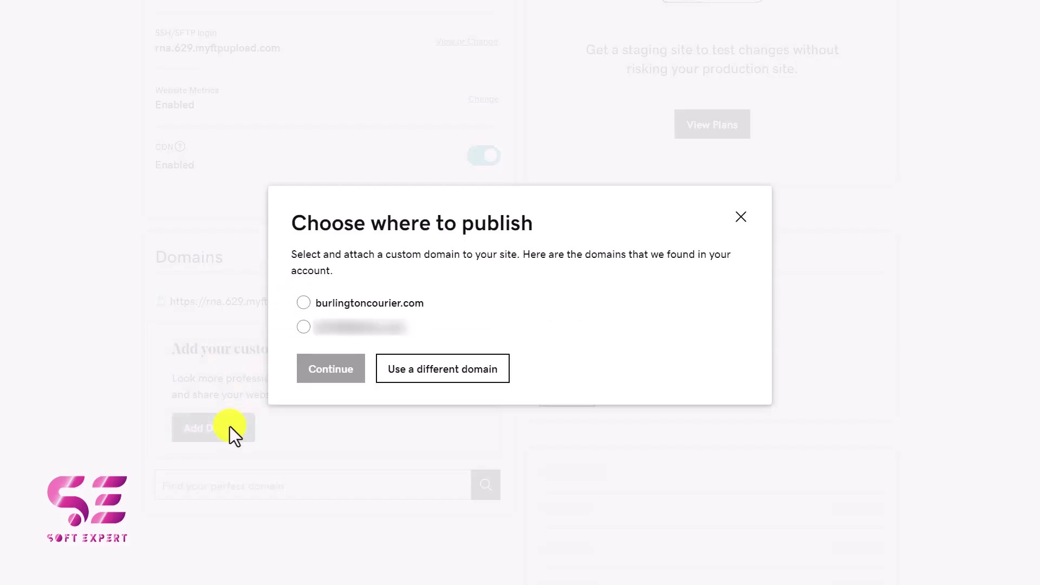
pyautogui.click(303, 304)
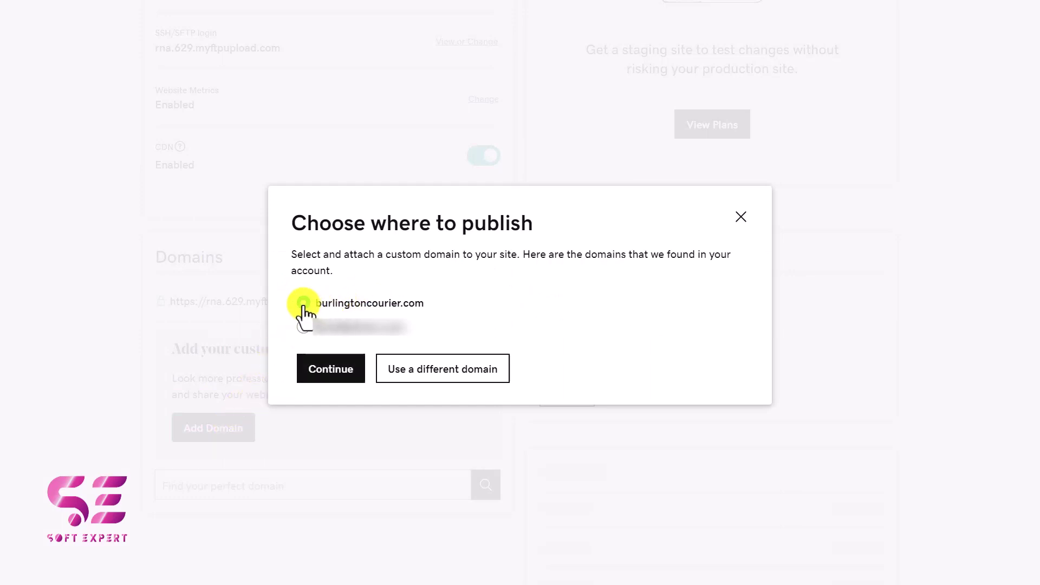
pyautogui.click(334, 370)
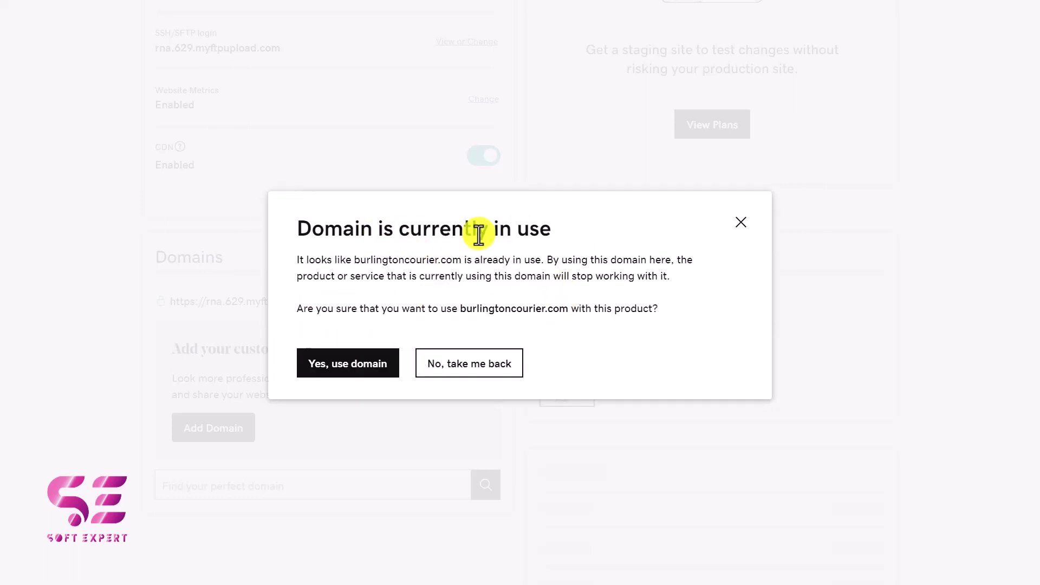
pyautogui.click(346, 372)
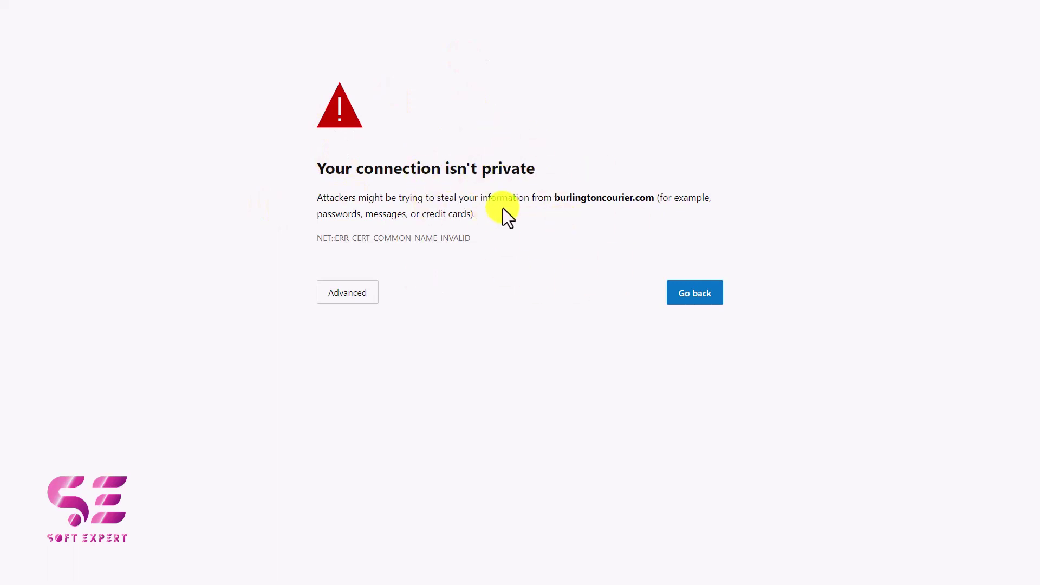
# Step: Bypass the burlingtoncourier.com certificate warning by typing 'thisisunsafe' on the page
pyautogui.moveTo(551, 198); pyautogui.dragTo(646, 198)
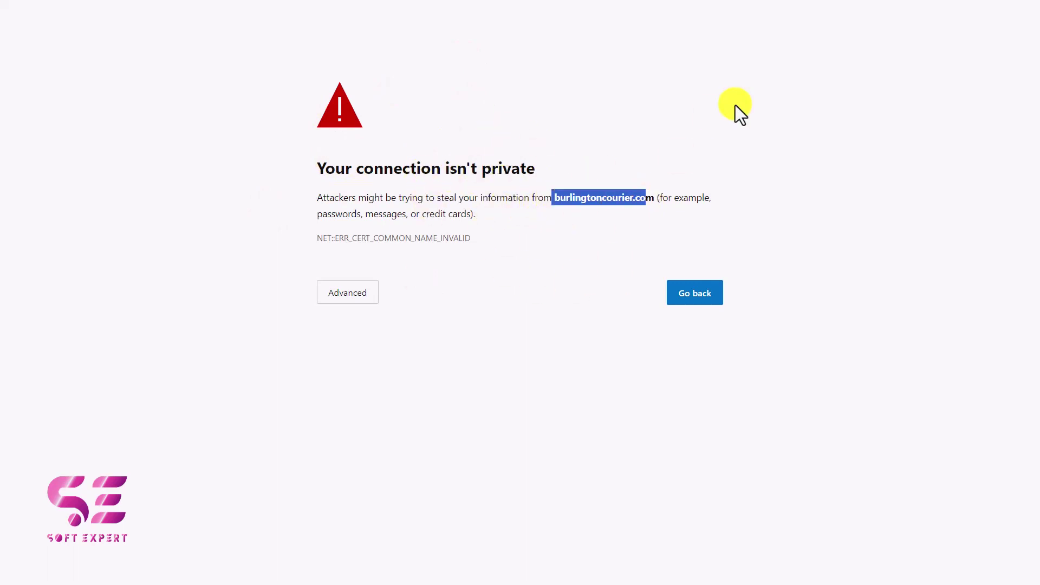
pyautogui.click(723, 122)
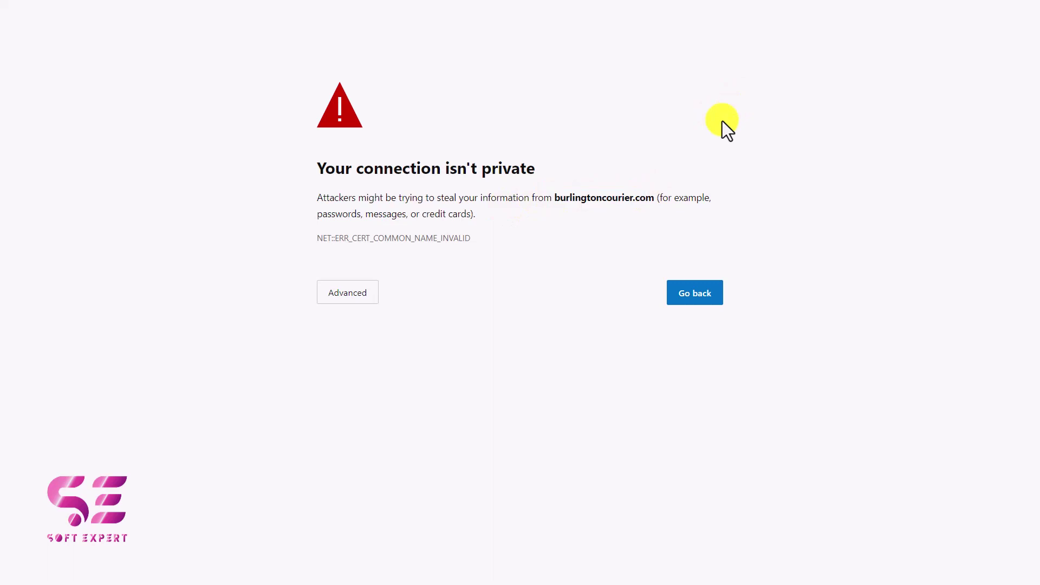
pyautogui.write('thisisunsafe')
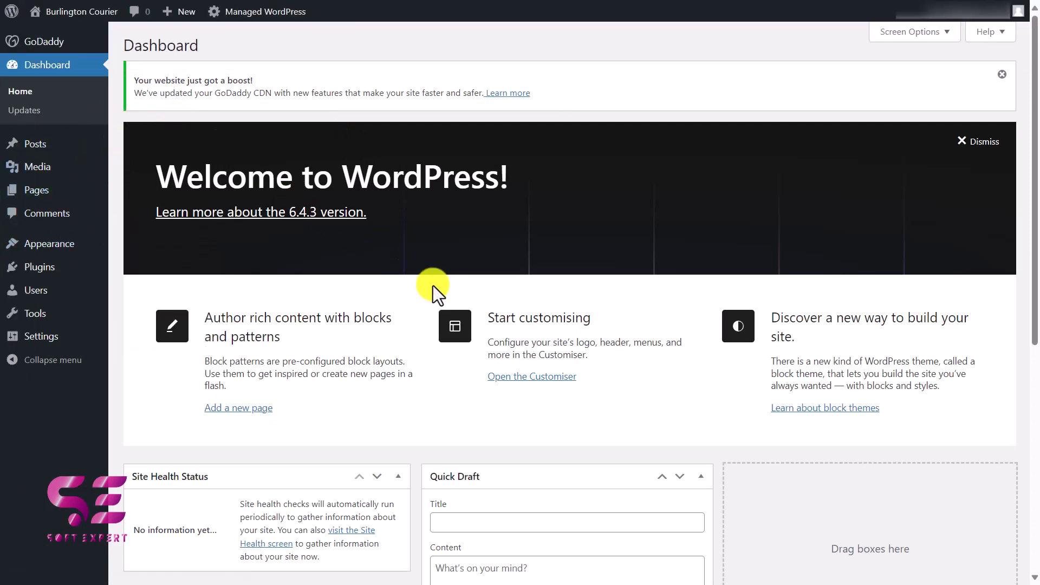
# Step: Search the Soft Expert YouTube channel for 'website'
pyautogui.hotkey('ctrl', 'Tab')
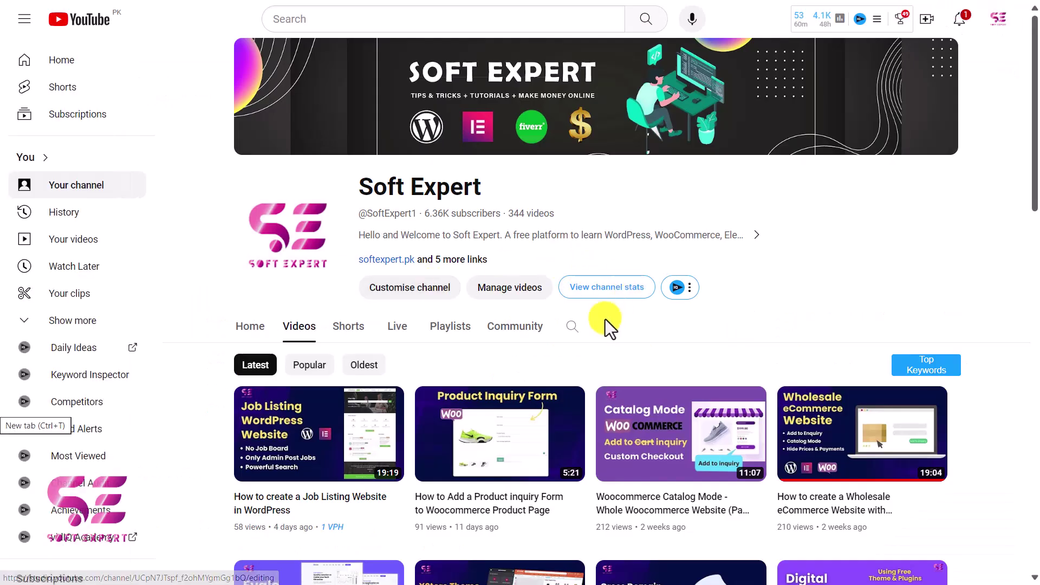
pyautogui.click(572, 328)
pyautogui.write('websit')
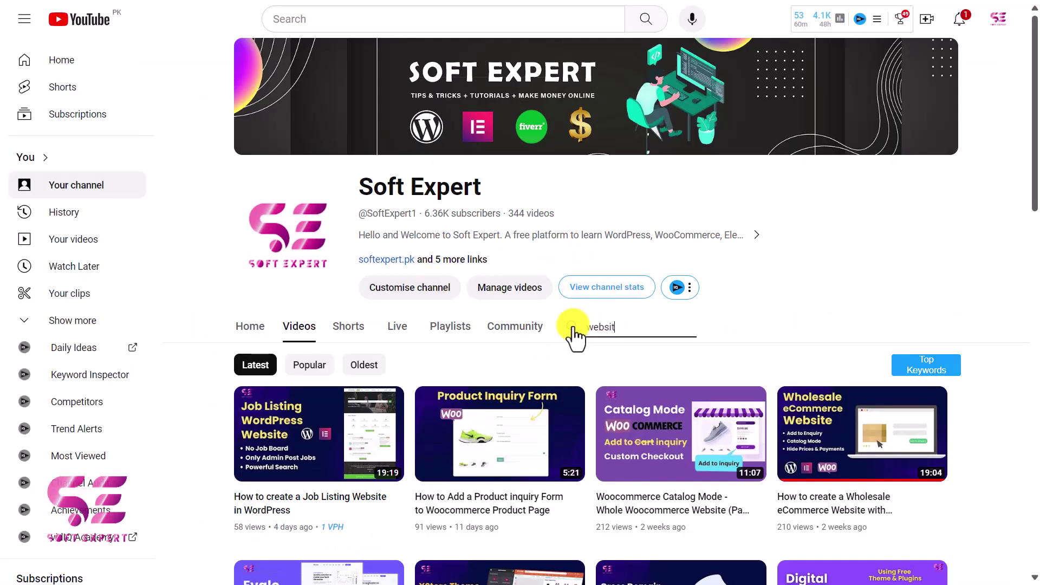
pyautogui.write('e')
pyautogui.press('Return')
# Step: Scroll through the WordPress website tutorials and playlists in the search results
pyautogui.scroll(-2, 531, 437)
pyautogui.scroll(-2, 532, 432)
pyautogui.scroll(-2, 533, 438)
pyautogui.scroll(-5, 532, 438)
pyautogui.scroll(-10, 533, 438)
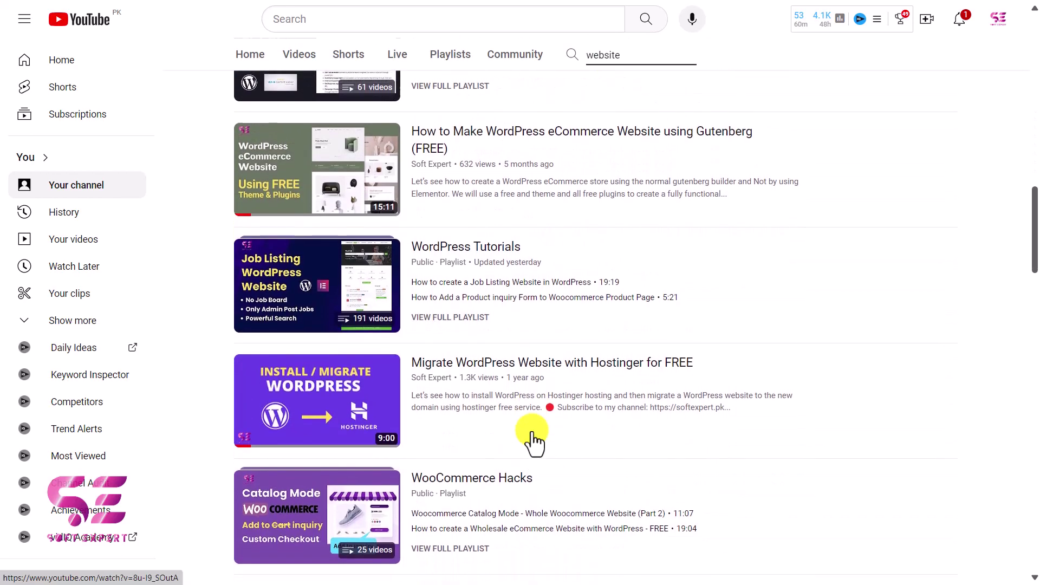
pyautogui.scroll(-1, 533, 441)
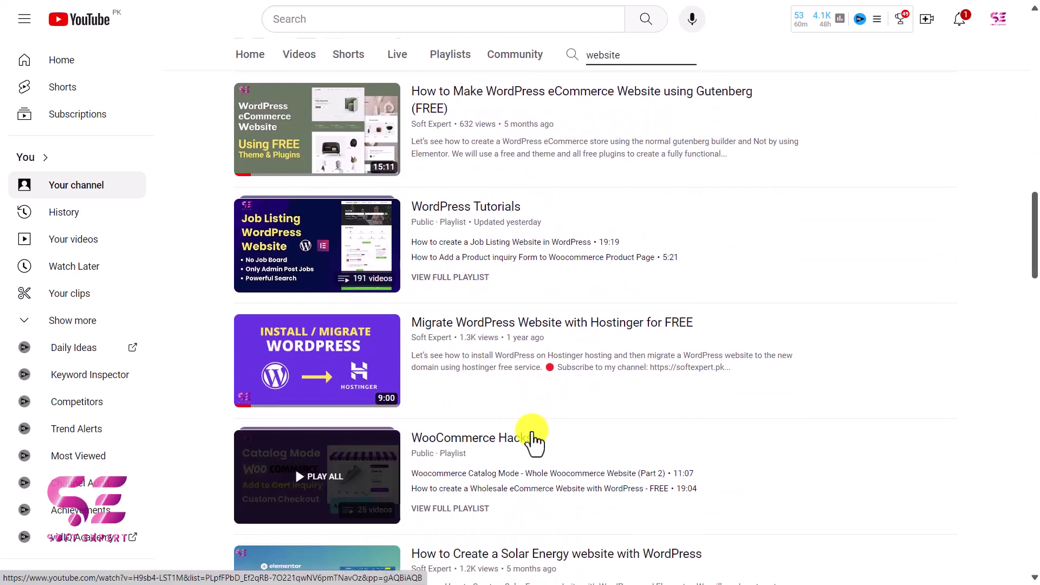
pyautogui.scroll(-5, 533, 439)
pyautogui.scroll(-3, 533, 442)
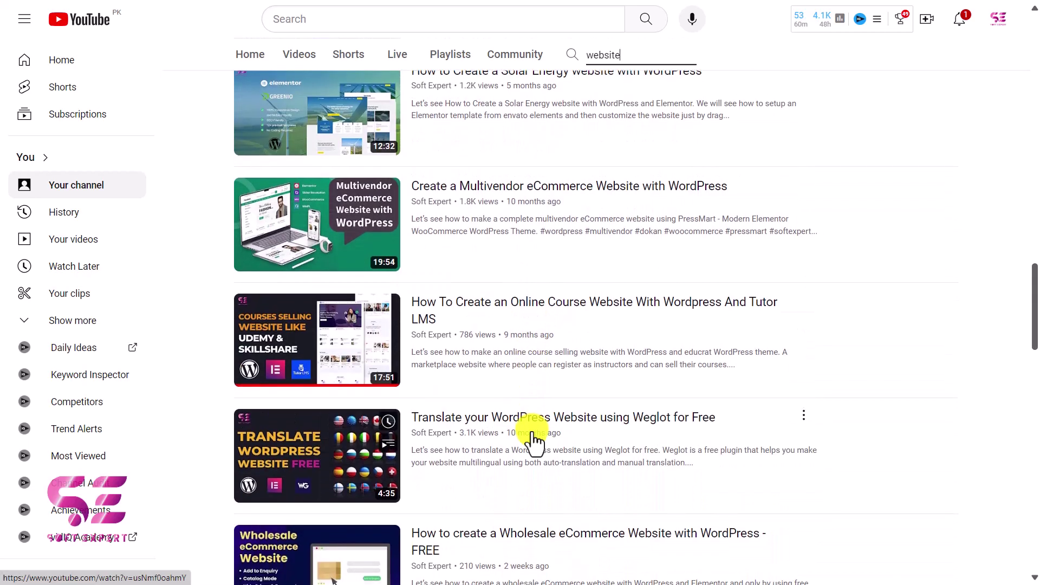